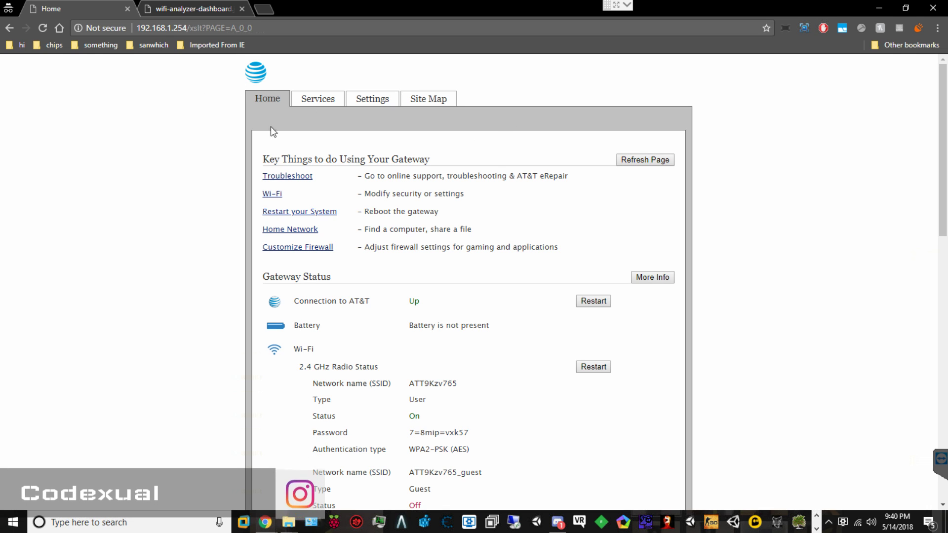
Step: Highlight the gateway address 192.168.1.254 in Chrome's address bar
{"action": "left_click", "coordinate": [137, 28]}
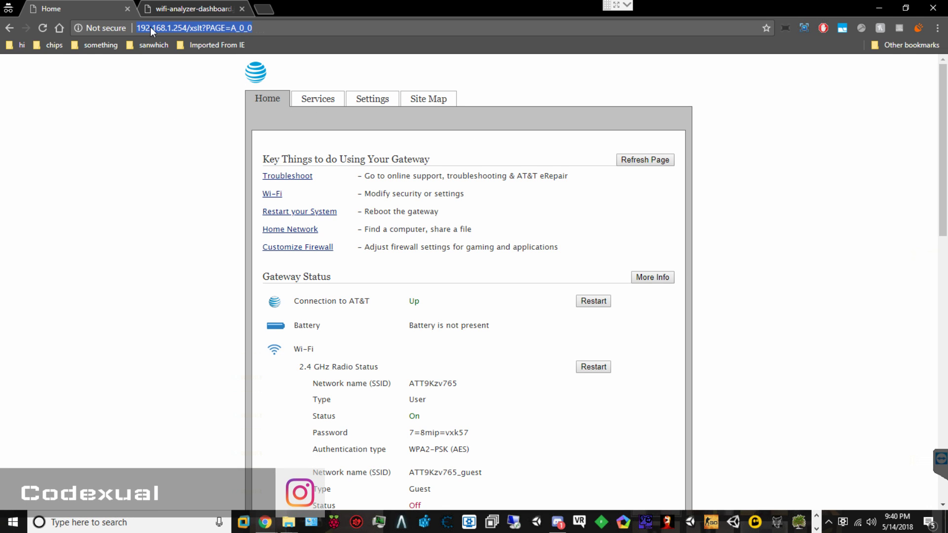
{"action": "left_click", "coordinate": [166, 28]}
{"action": "left_click_drag", "start_coordinate": [188, 28], "coordinate": [137, 28]}
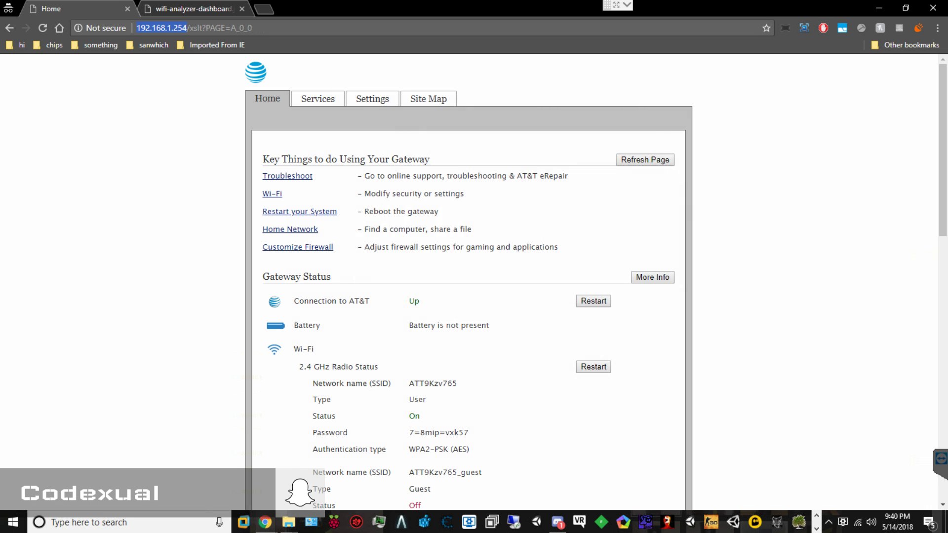
Step: Open Command Prompt and run ipconfig to list the network configuration
{"action": "key", "text": "super"}
{"action": "type", "text": "cmd"}
{"action": "key", "text": "Return"}
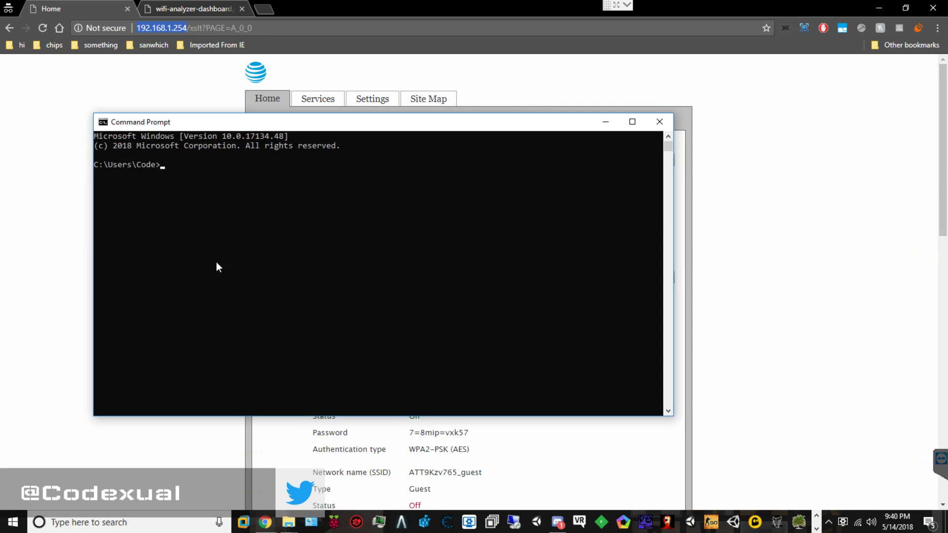
{"action": "left_click", "coordinate": [228, 208]}
{"action": "type", "text": "ipconfig"}
{"action": "key", "text": "Return"}
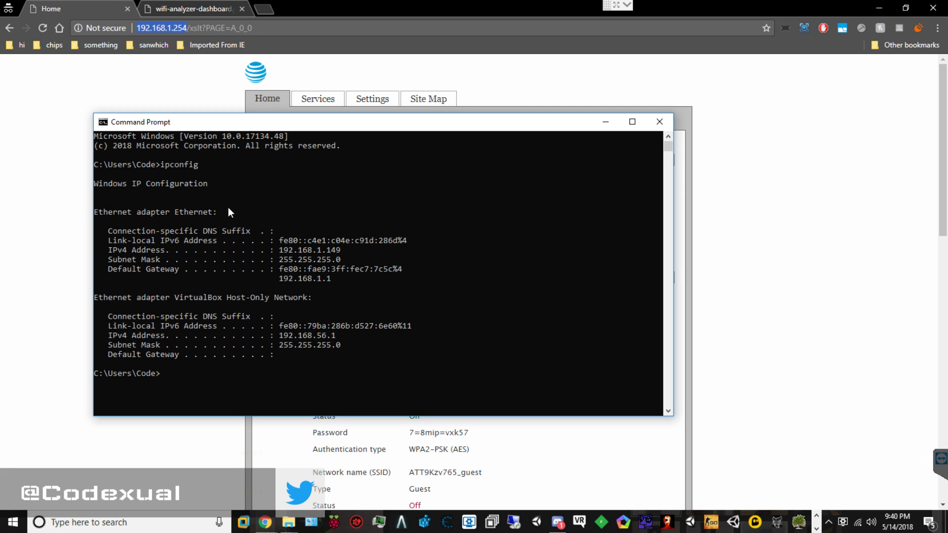
Step: Highlight the Default Gateway value 192.168.1.1, then return to the gateway home page
{"action": "left_click_drag", "start_coordinate": [109, 269], "coordinate": [179, 273]}
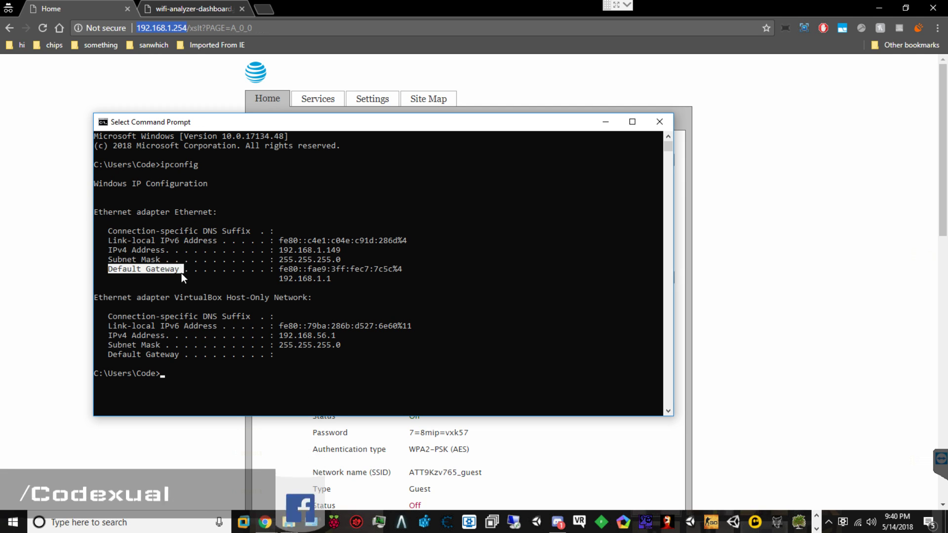
{"action": "left_click_drag", "start_coordinate": [275, 279], "coordinate": [334, 280]}
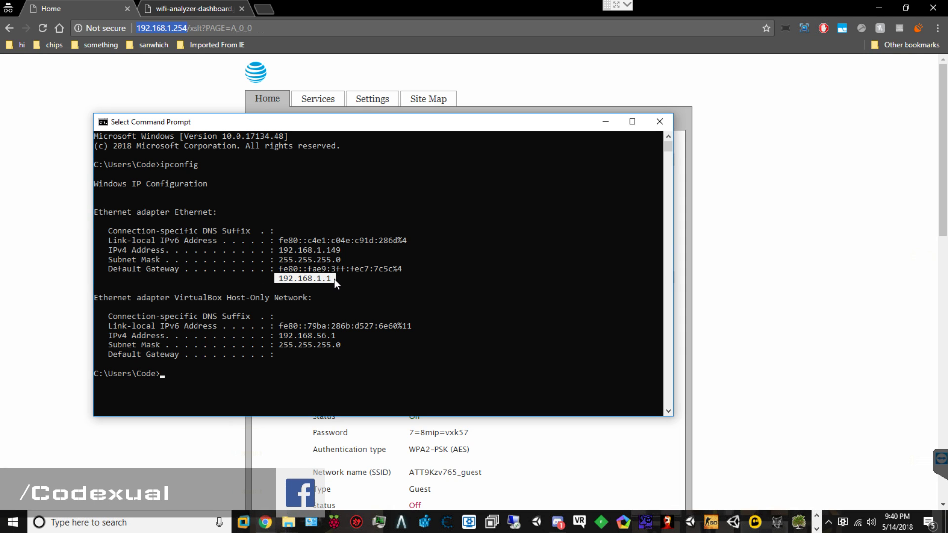
{"action": "left_click", "coordinate": [336, 280]}
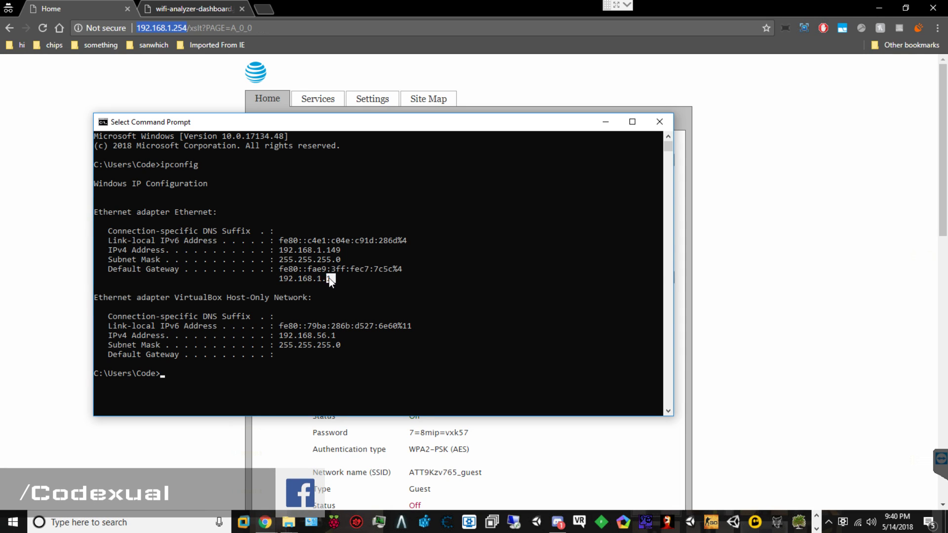
{"action": "mouse_move", "coordinate": [329, 278]}
{"action": "left_mouse_down"}
{"action": "mouse_move", "coordinate": [281, 277]}
{"action": "mouse_move", "coordinate": [317, 281]}
{"action": "left_mouse_up"}
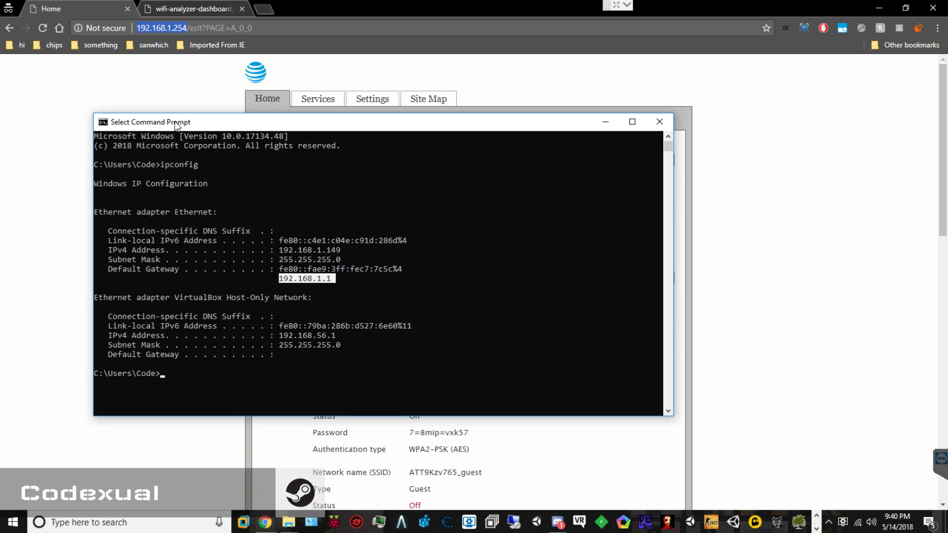
{"action": "left_click", "coordinate": [170, 28]}
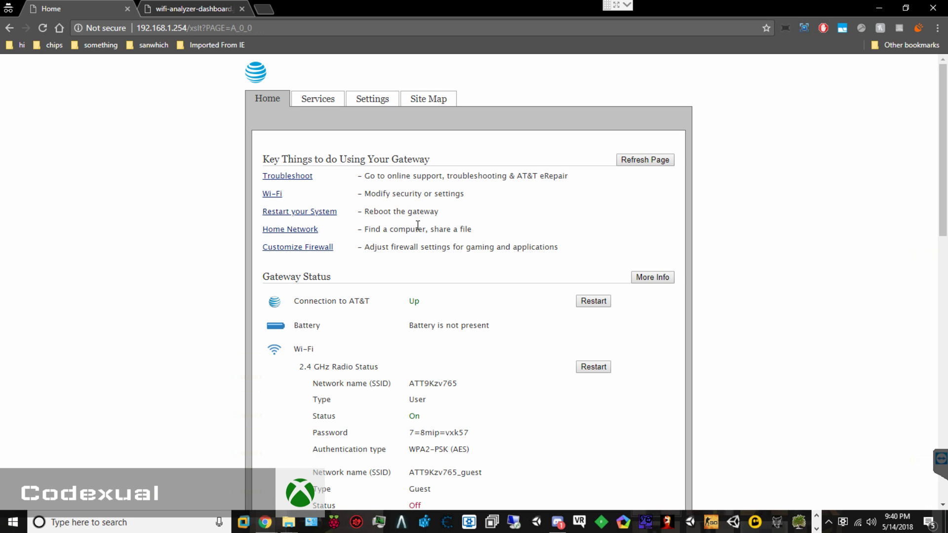
Step: Open the Wi-Fi page from the Wi-Fi link under Key Things to do Using Your Gateway
{"action": "left_click_drag", "start_coordinate": [283, 195], "coordinate": [258, 197]}
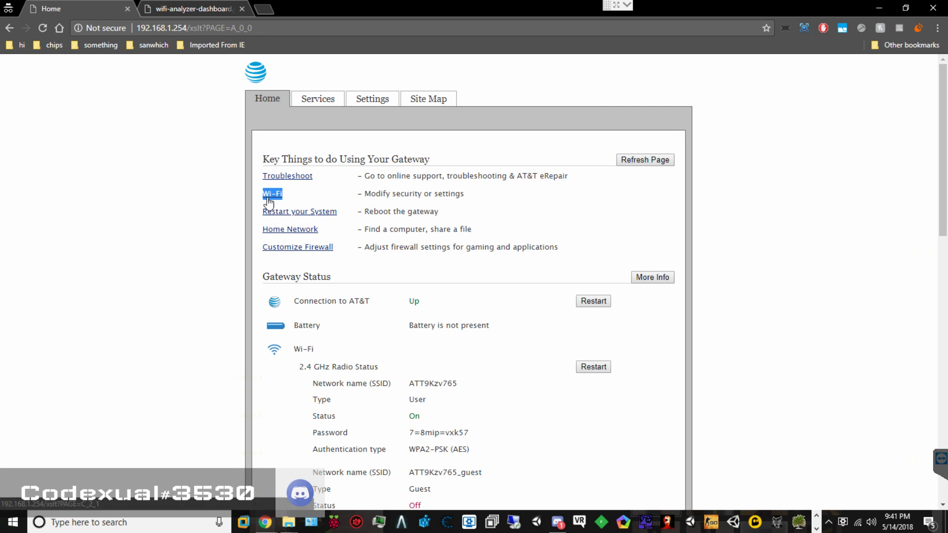
{"action": "left_click", "coordinate": [273, 194]}
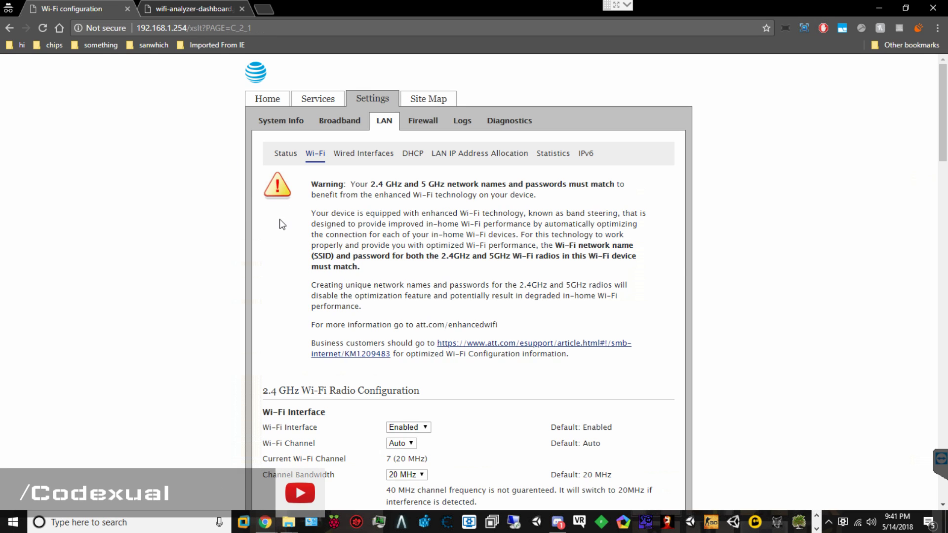
{"action": "scroll", "coordinate": [281, 225], "scroll_direction": "down", "scroll_amount": 4}
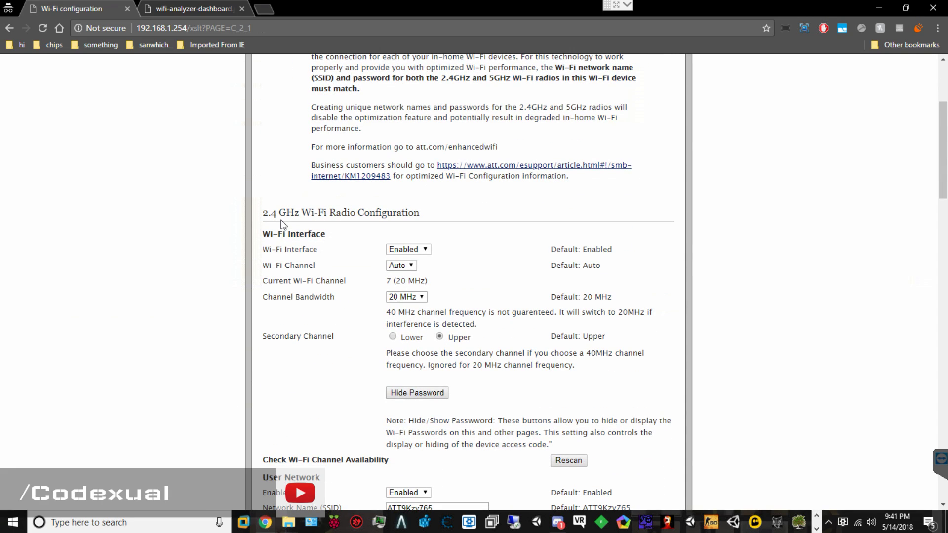
{"action": "left_click_drag", "start_coordinate": [264, 213], "coordinate": [292, 213]}
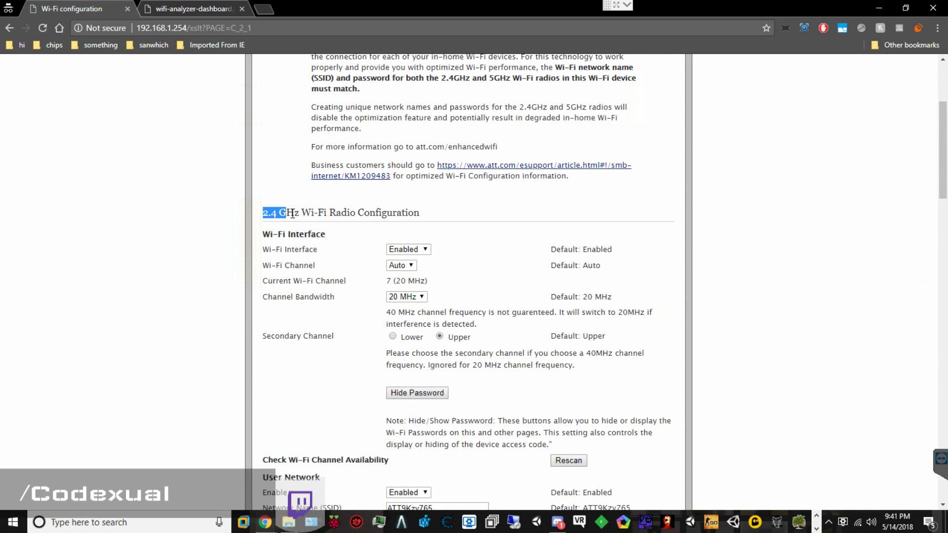
{"action": "scroll", "coordinate": [297, 214], "scroll_direction": "down", "scroll_amount": 10}
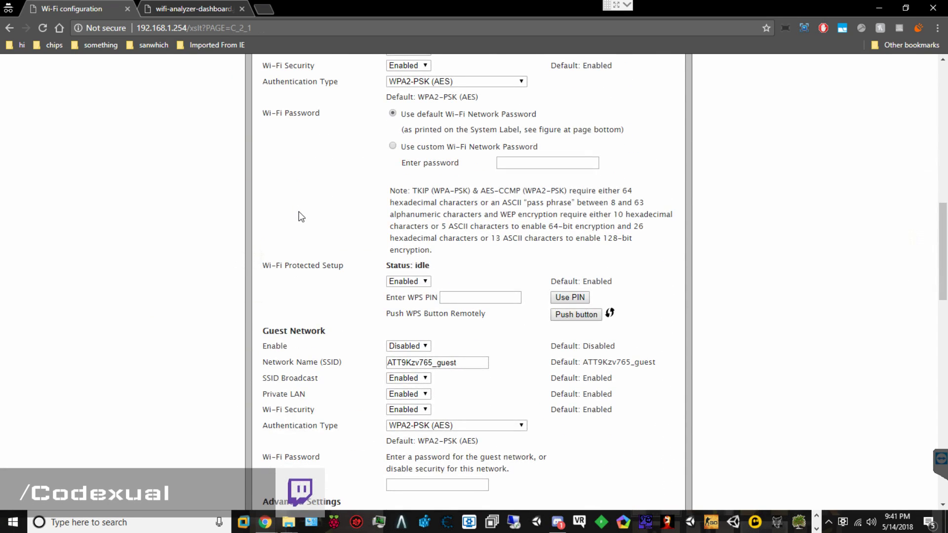
{"action": "scroll", "coordinate": [301, 216], "scroll_direction": "down", "scroll_amount": 4}
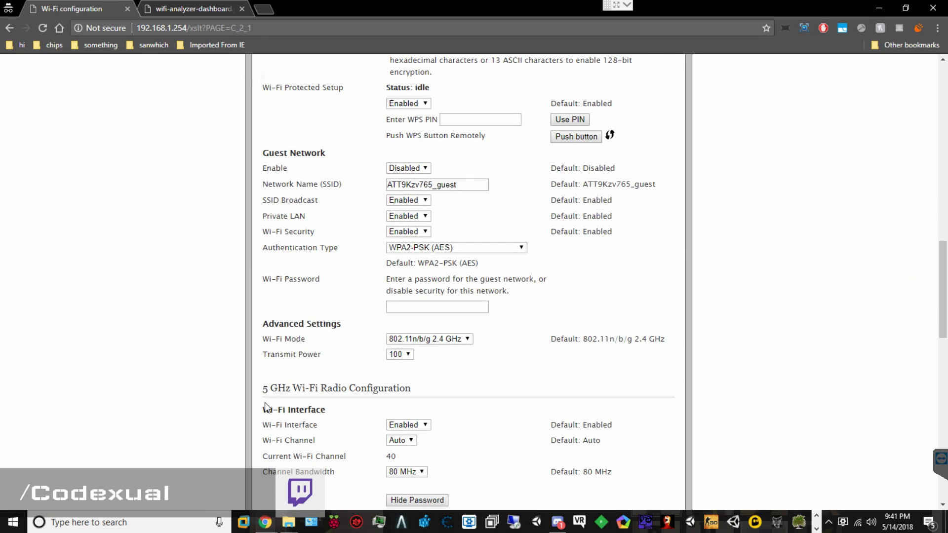
{"action": "left_click_drag", "start_coordinate": [269, 388], "coordinate": [287, 389]}
{"action": "scroll", "coordinate": [286, 344], "scroll_direction": "up", "scroll_amount": 2}
{"action": "scroll", "coordinate": [287, 344], "scroll_direction": "up", "scroll_amount": 11}
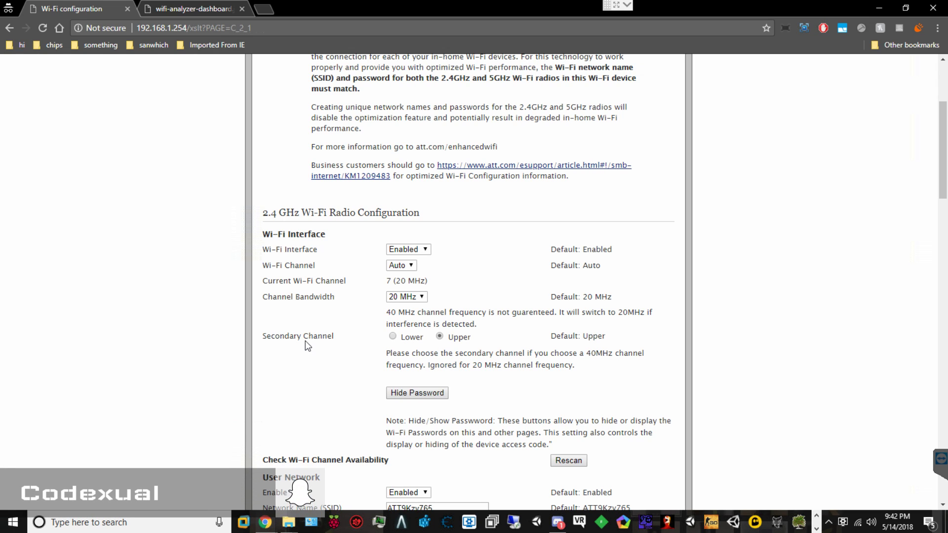
{"action": "scroll", "coordinate": [306, 341], "scroll_direction": "down", "scroll_amount": 15}
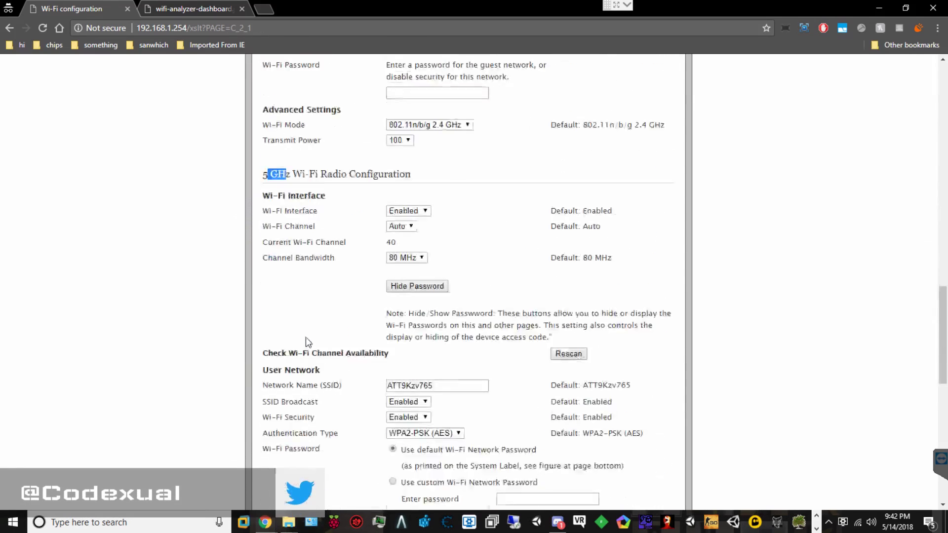
{"action": "scroll", "coordinate": [301, 326], "scroll_direction": "down", "scroll_amount": 2}
{"action": "left_click", "coordinate": [266, 93]}
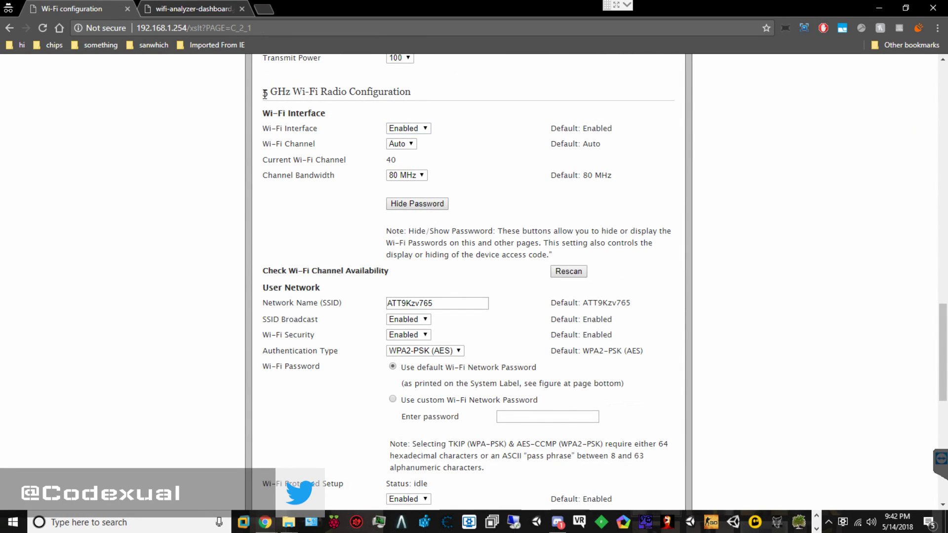
{"action": "left_click_drag", "start_coordinate": [263, 93], "coordinate": [266, 94]}
{"action": "left_click", "coordinate": [265, 94]}
{"action": "scroll", "coordinate": [286, 141], "scroll_direction": "up", "scroll_amount": 17}
{"action": "scroll", "coordinate": [283, 141], "scroll_direction": "up", "scroll_amount": 3}
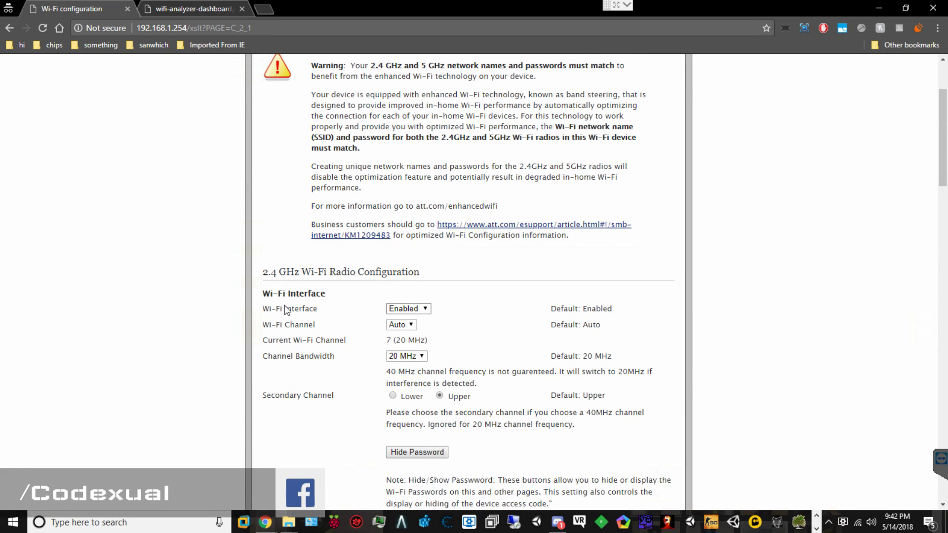
{"action": "left_click_drag", "start_coordinate": [269, 309], "coordinate": [382, 312]}
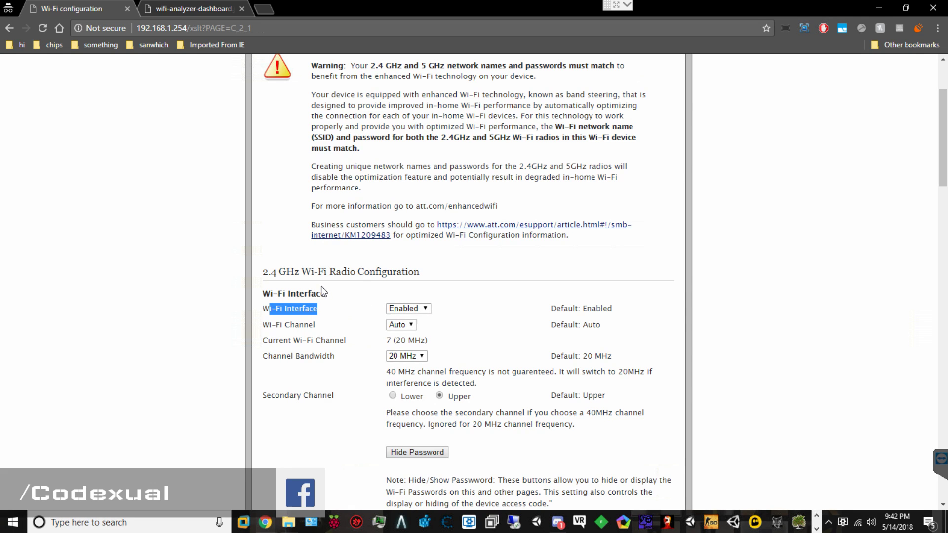
{"action": "scroll", "coordinate": [323, 292], "scroll_direction": "down", "scroll_amount": 1}
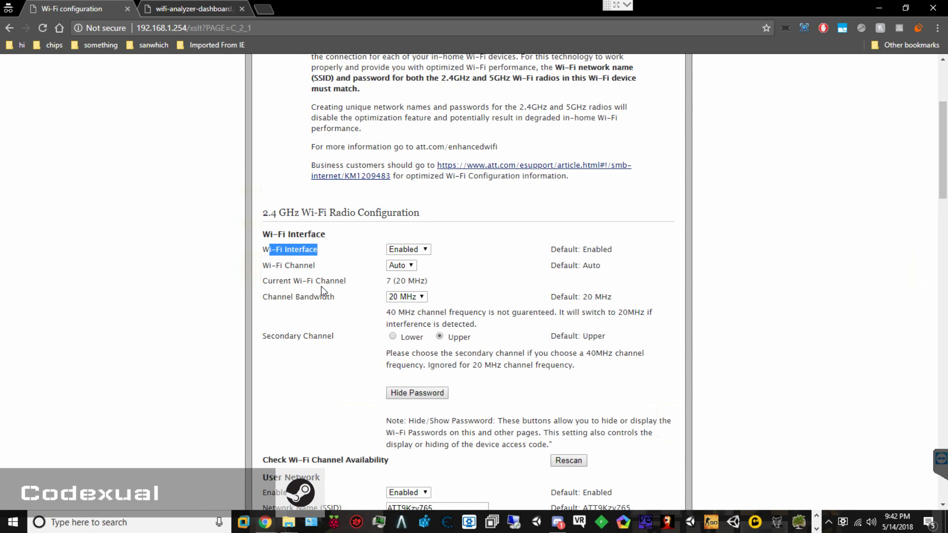
{"action": "scroll", "coordinate": [321, 287], "scroll_direction": "down", "scroll_amount": 10}
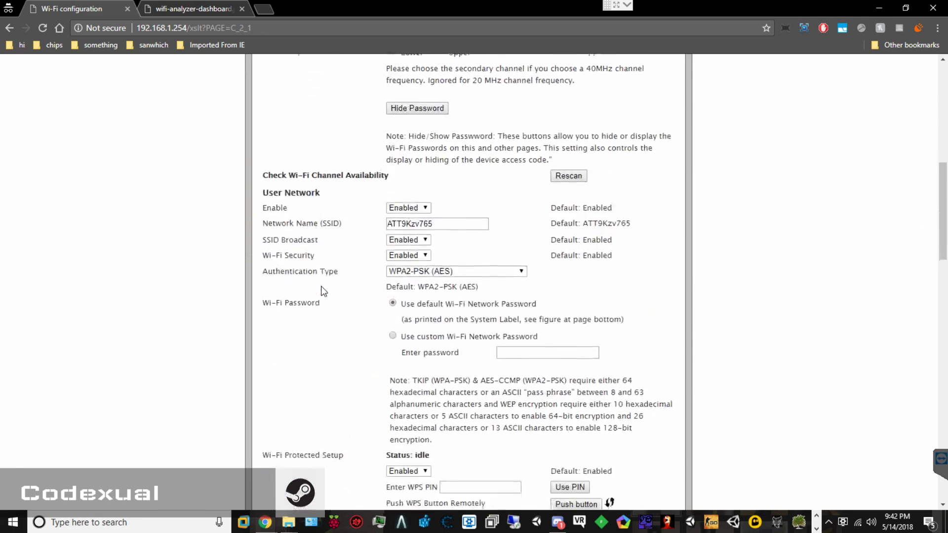
{"action": "scroll", "coordinate": [324, 291], "scroll_direction": "down", "scroll_amount": 5}
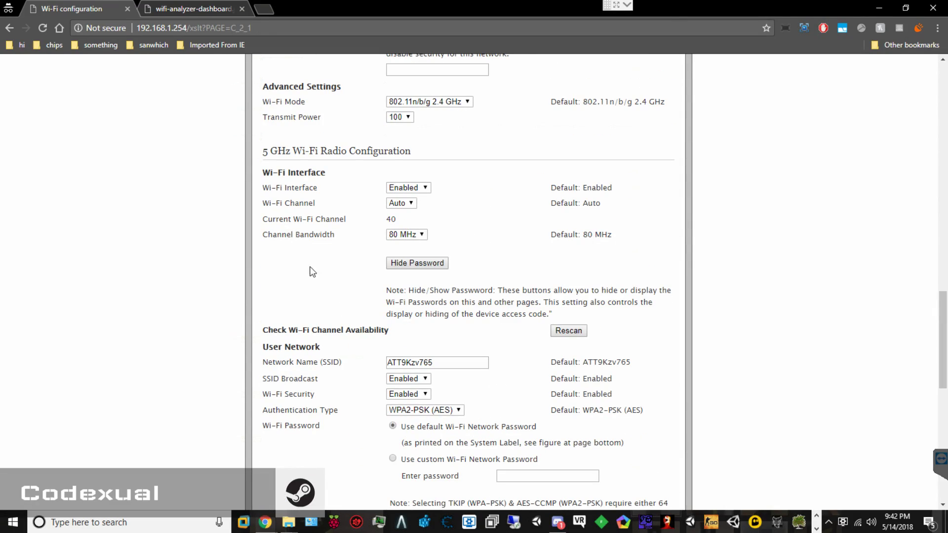
{"action": "scroll", "coordinate": [309, 185], "scroll_direction": "up", "scroll_amount": 15}
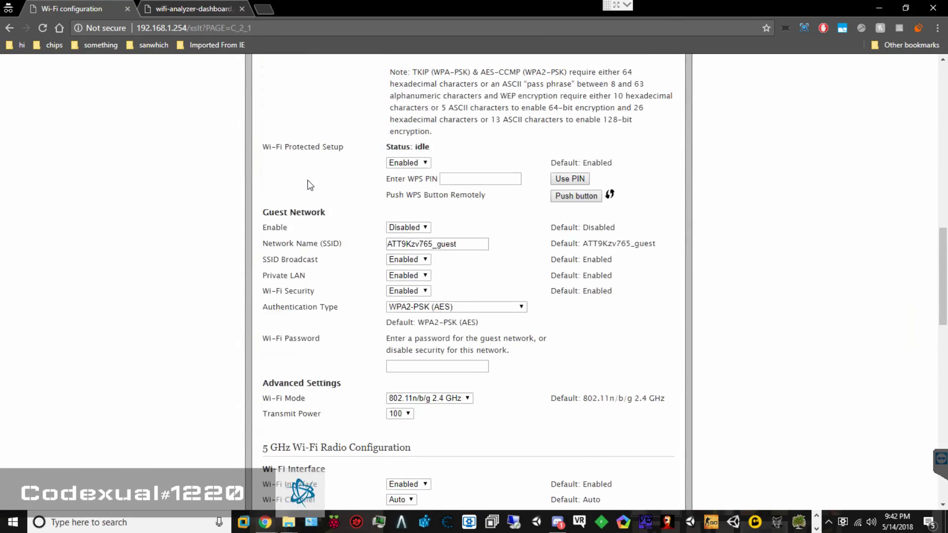
Step: Switch the 2.4 GHz Wi-Fi Interface dropdown to Disabled
{"action": "triple_click", "coordinate": [310, 184]}
{"action": "scroll", "coordinate": [309, 183], "scroll_direction": "up", "scroll_amount": 1}
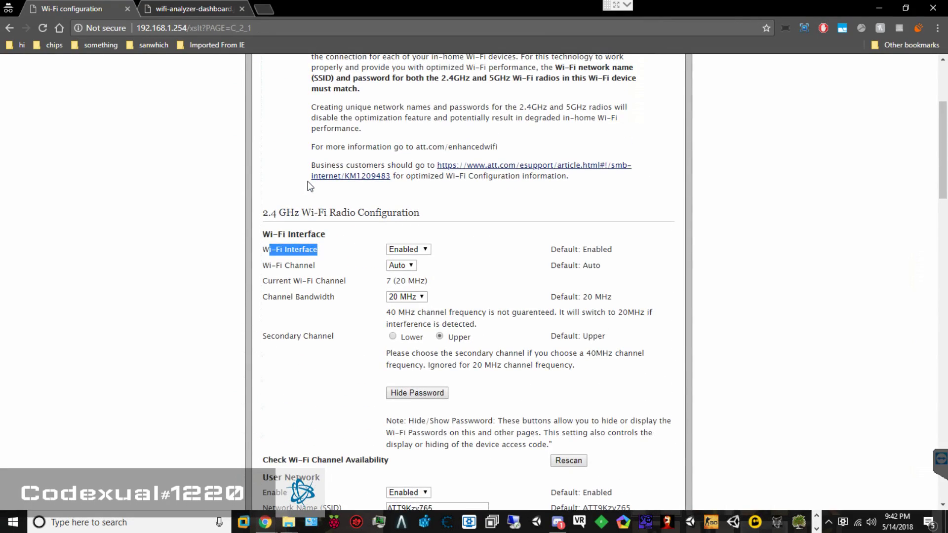
{"action": "scroll", "coordinate": [310, 185], "scroll_direction": "down", "scroll_amount": 2}
{"action": "left_click", "coordinate": [402, 132]}
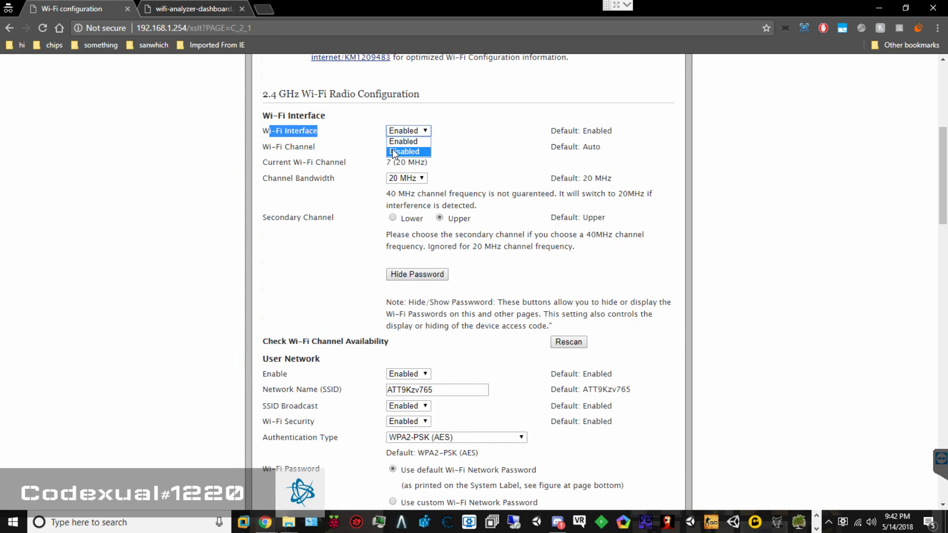
{"action": "left_click", "coordinate": [401, 150]}
Step: Set the 2.4 GHz Wi-Fi Interface back to Enabled
{"action": "scroll", "coordinate": [297, 209], "scroll_direction": "down", "scroll_amount": 12}
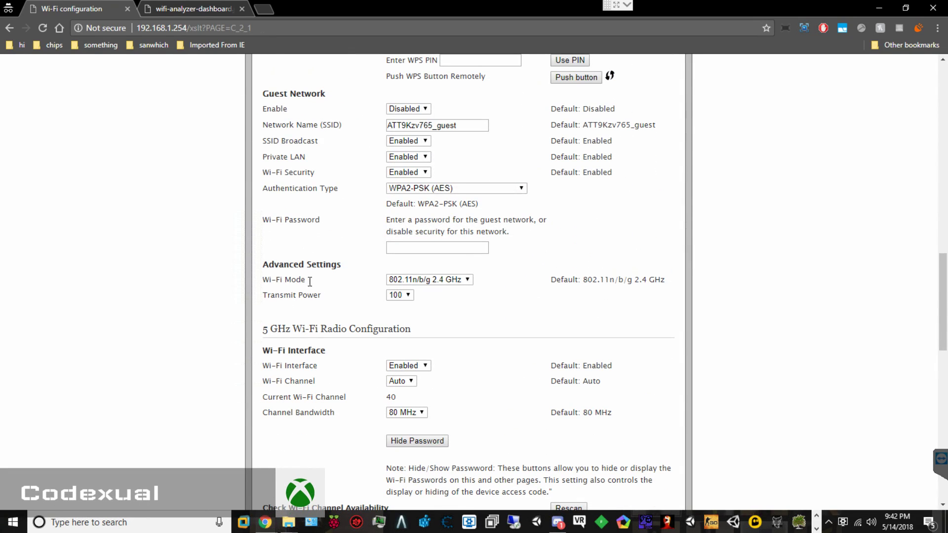
{"action": "scroll", "coordinate": [341, 271], "scroll_direction": "up", "scroll_amount": 1}
{"action": "scroll", "coordinate": [341, 272], "scroll_direction": "up", "scroll_amount": 12}
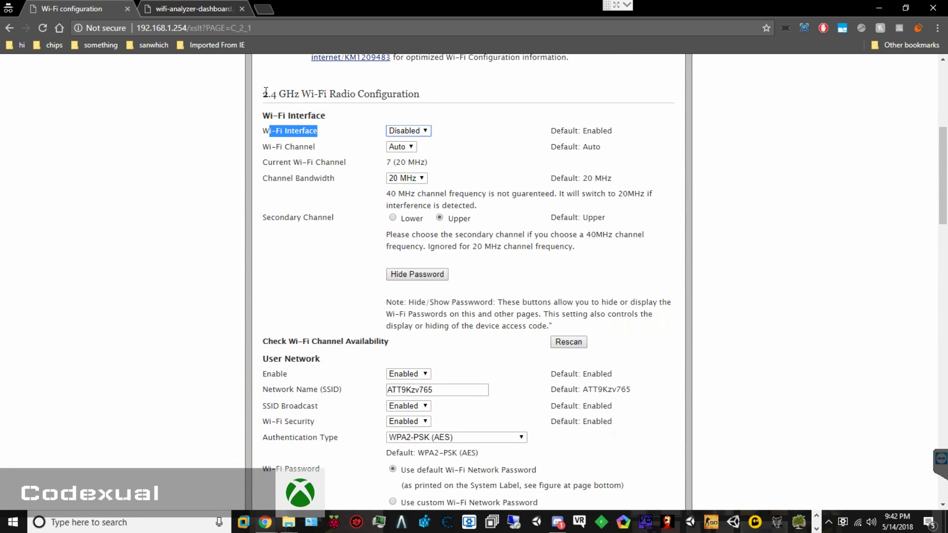
{"action": "left_click_drag", "start_coordinate": [261, 94], "coordinate": [297, 93]}
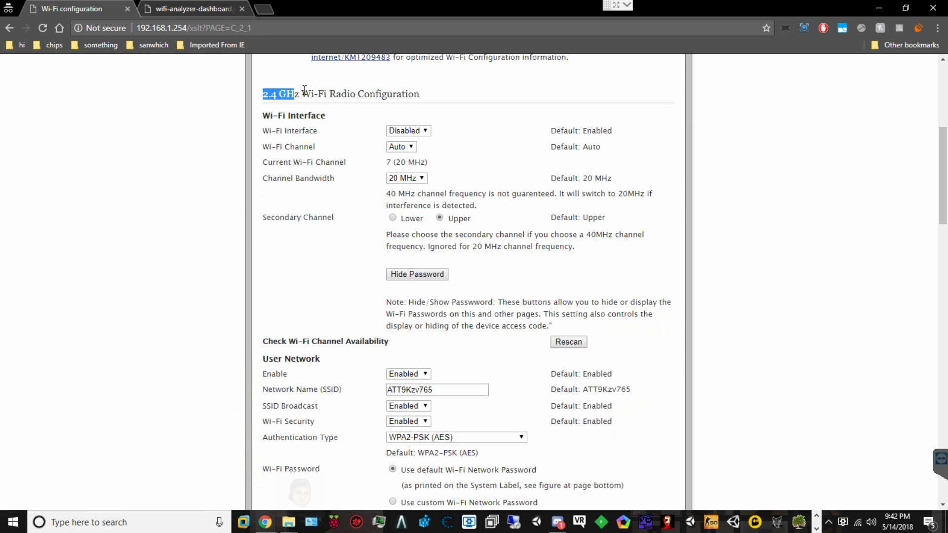
{"action": "left_click", "coordinate": [405, 131]}
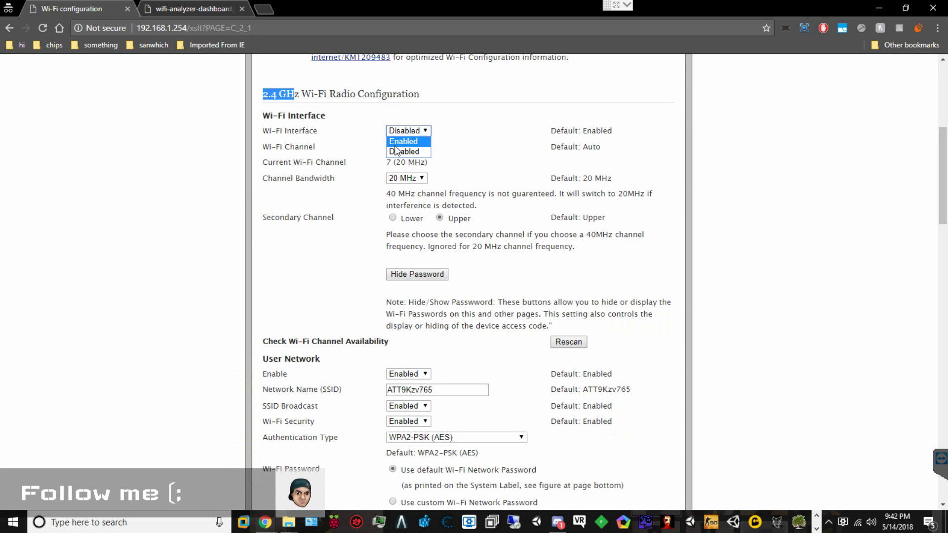
{"action": "left_click", "coordinate": [403, 142]}
{"action": "key", "text": "Tab"}
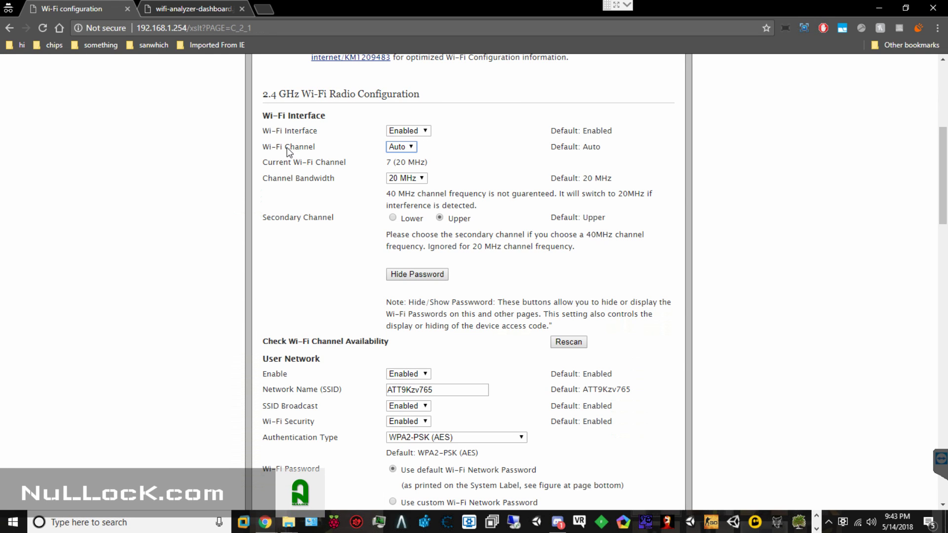
{"action": "left_click", "coordinate": [392, 150]}
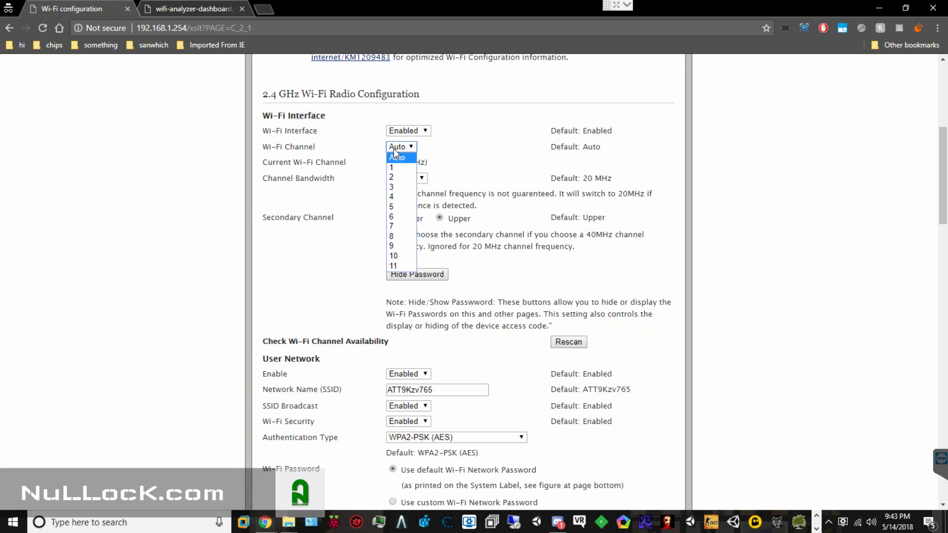
{"action": "left_click", "coordinate": [394, 150]}
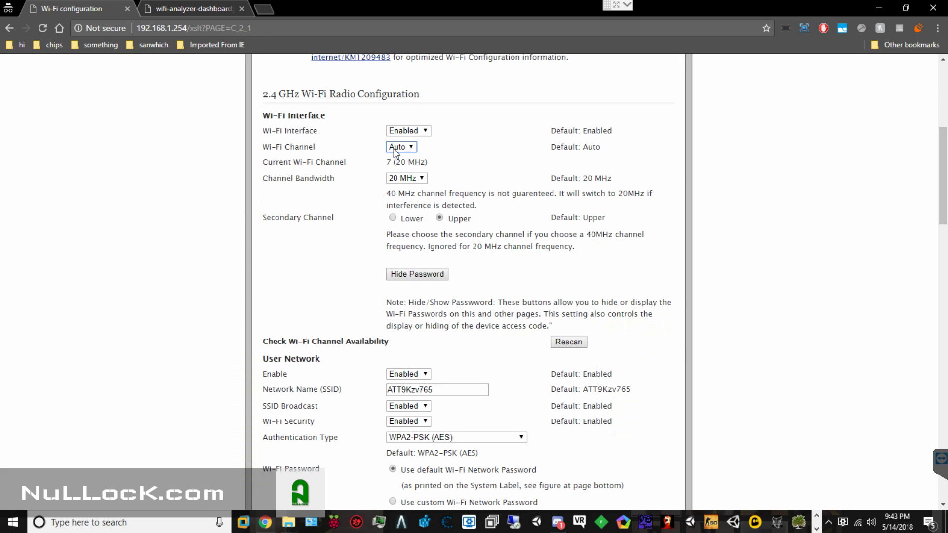
{"action": "left_click", "coordinate": [393, 149]}
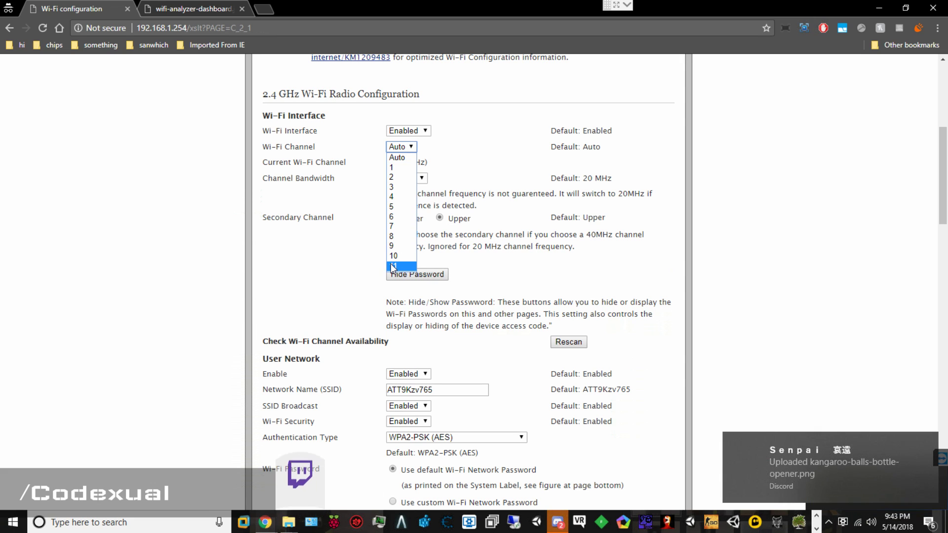
{"action": "left_click", "coordinate": [324, 219]}
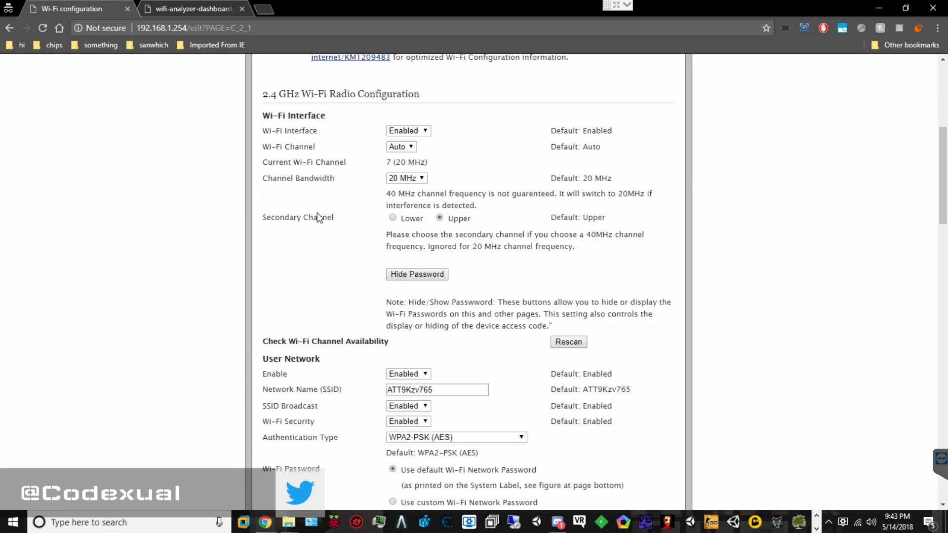
{"action": "left_click", "coordinate": [400, 146]}
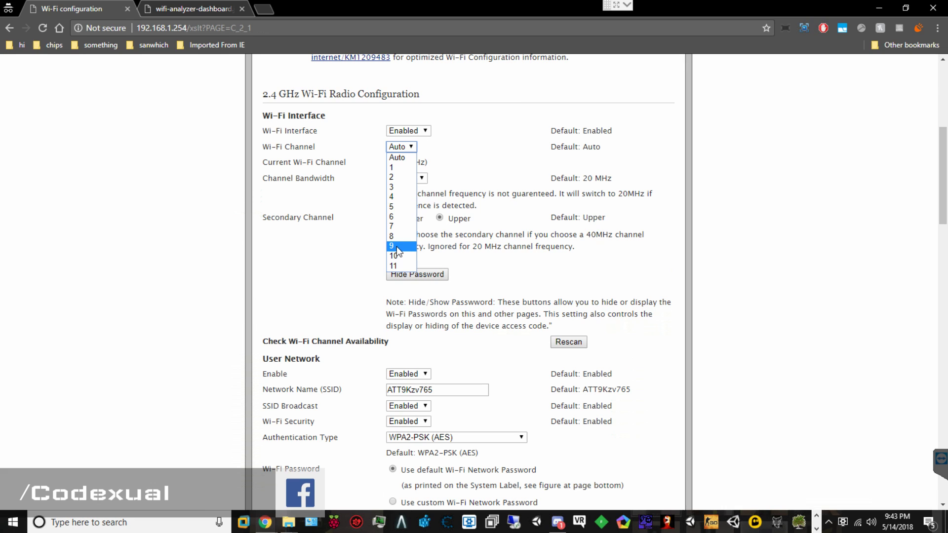
{"action": "left_click", "coordinate": [308, 216]}
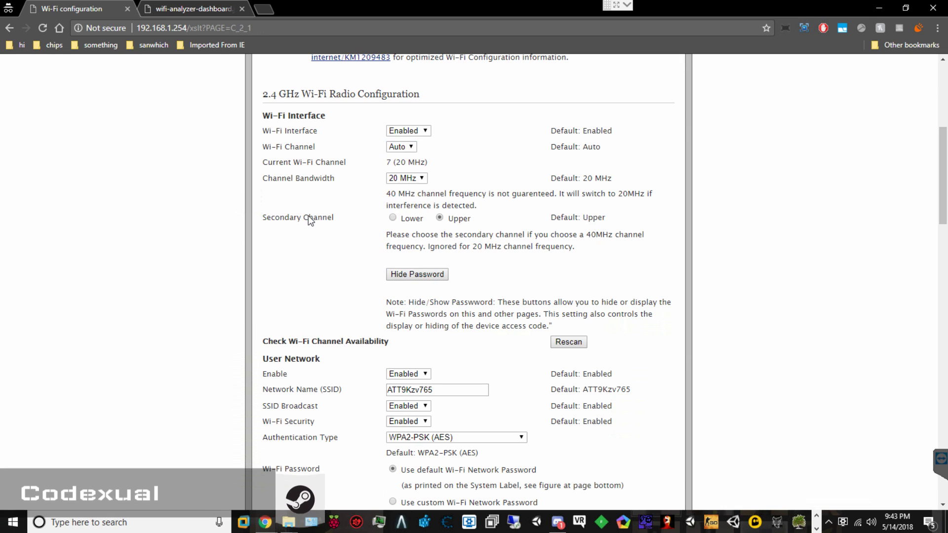
{"action": "left_click", "coordinate": [203, 8]}
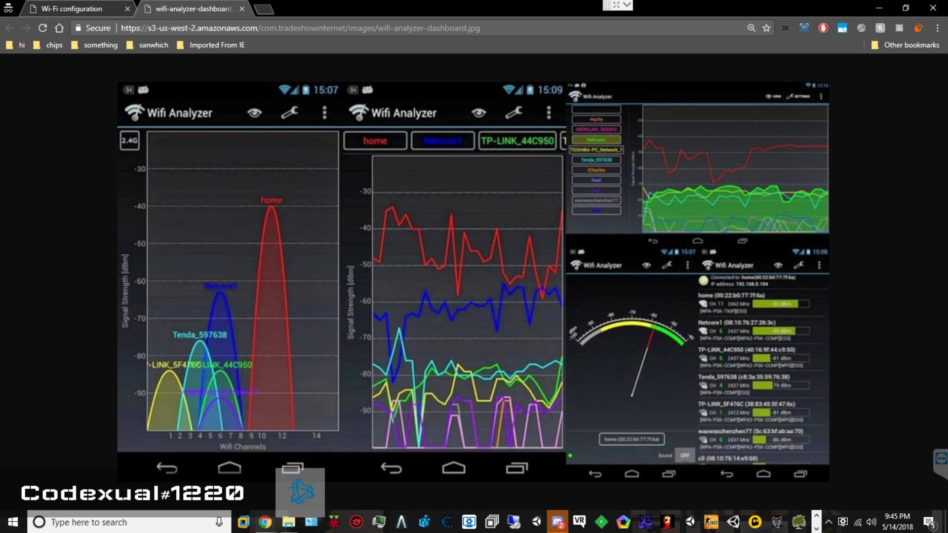
{"action": "left_click", "coordinate": [97, 11]}
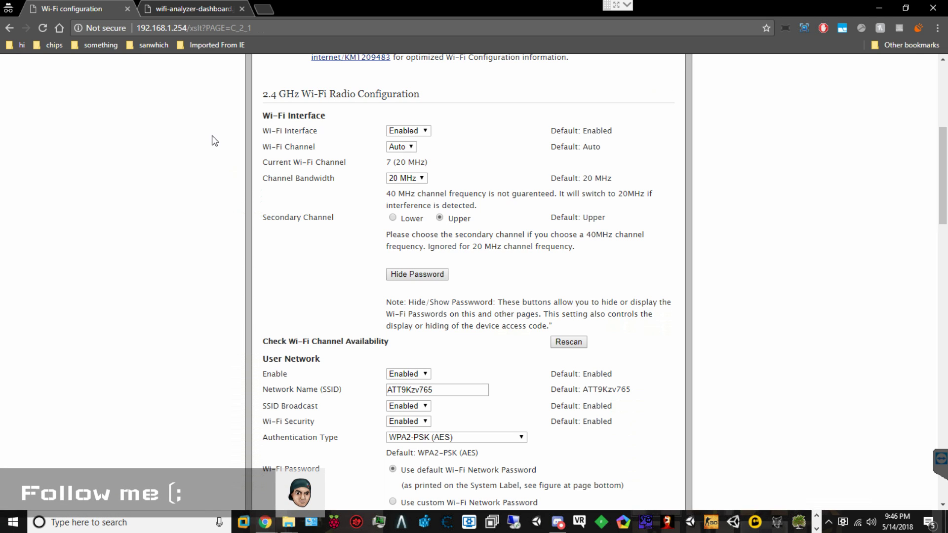
{"action": "left_click", "coordinate": [400, 149]}
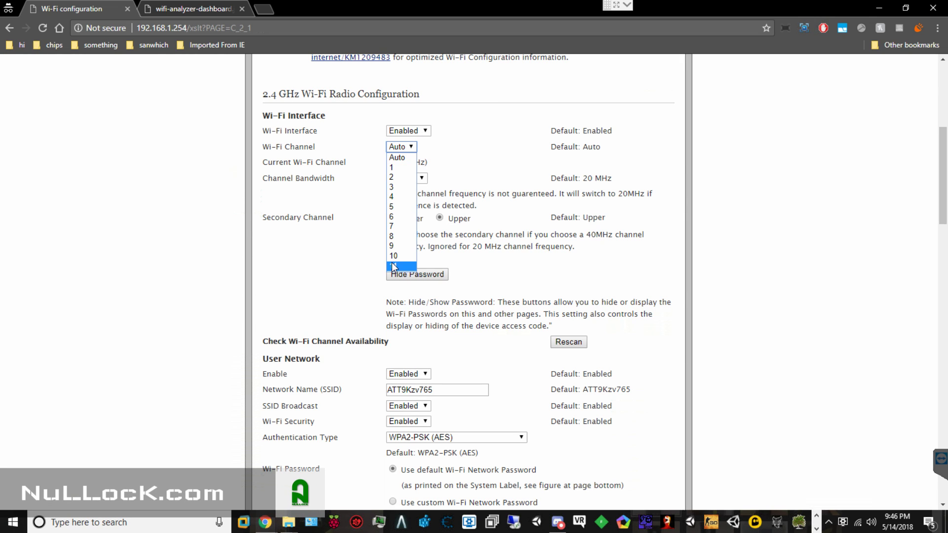
{"action": "left_click", "coordinate": [262, 249]}
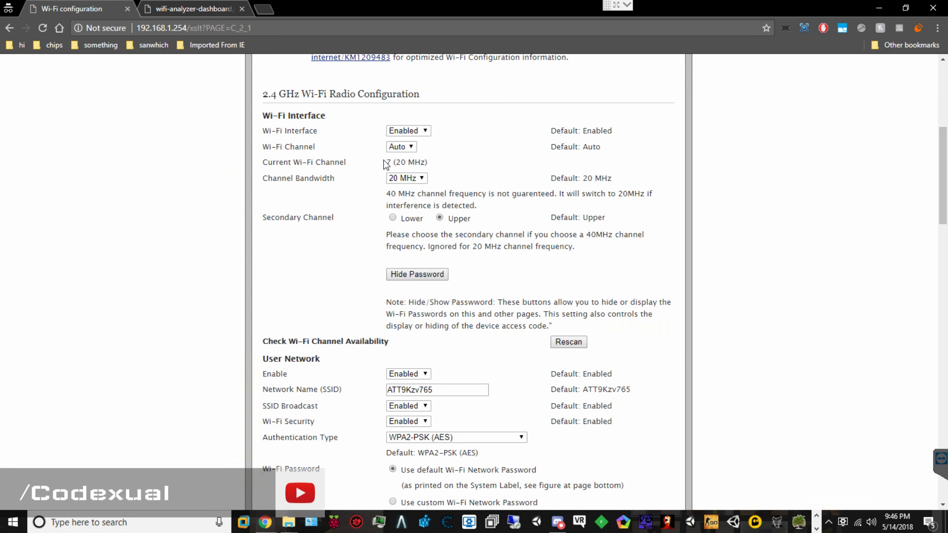
Step: Scroll past the 'Use custom Wi-Fi Network Password' and guest options to the 5 GHz settings
{"action": "scroll", "coordinate": [302, 276], "scroll_direction": "down", "scroll_amount": 2}
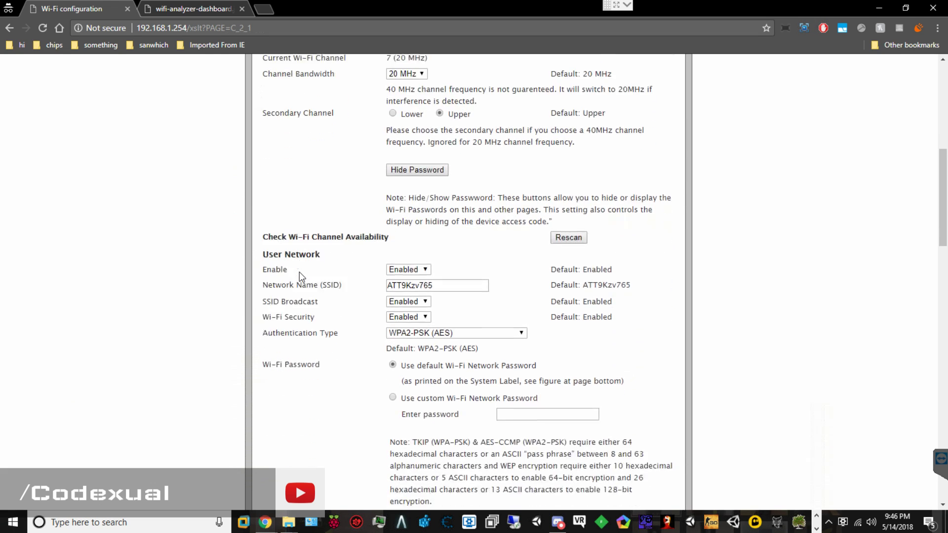
{"action": "scroll", "coordinate": [302, 276], "scroll_direction": "down", "scroll_amount": 2}
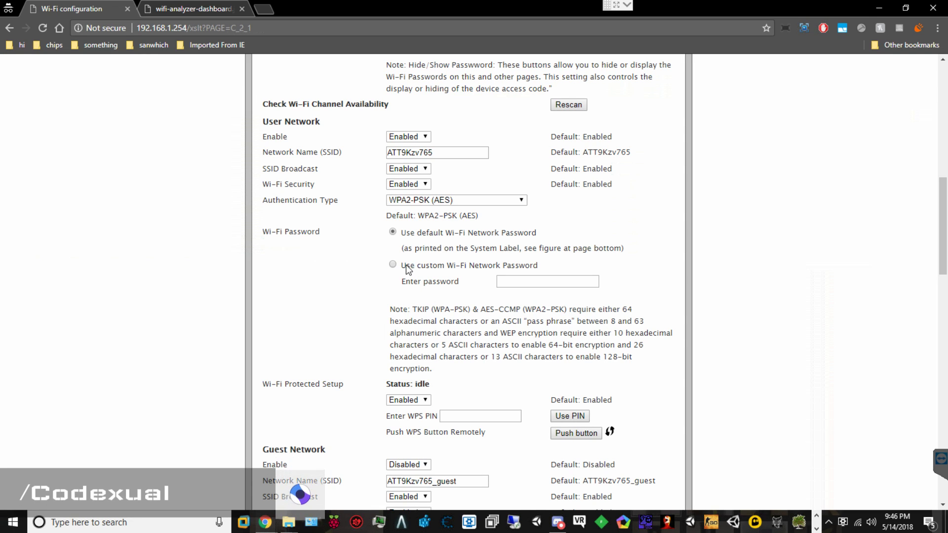
{"action": "left_click_drag", "start_coordinate": [404, 265], "coordinate": [536, 260]}
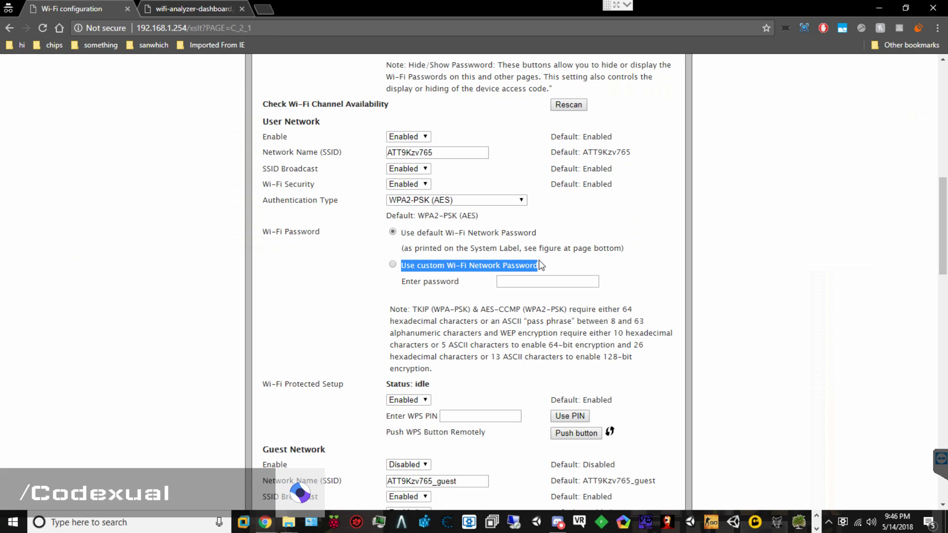
{"action": "scroll", "coordinate": [536, 268], "scroll_direction": "down", "scroll_amount": 2}
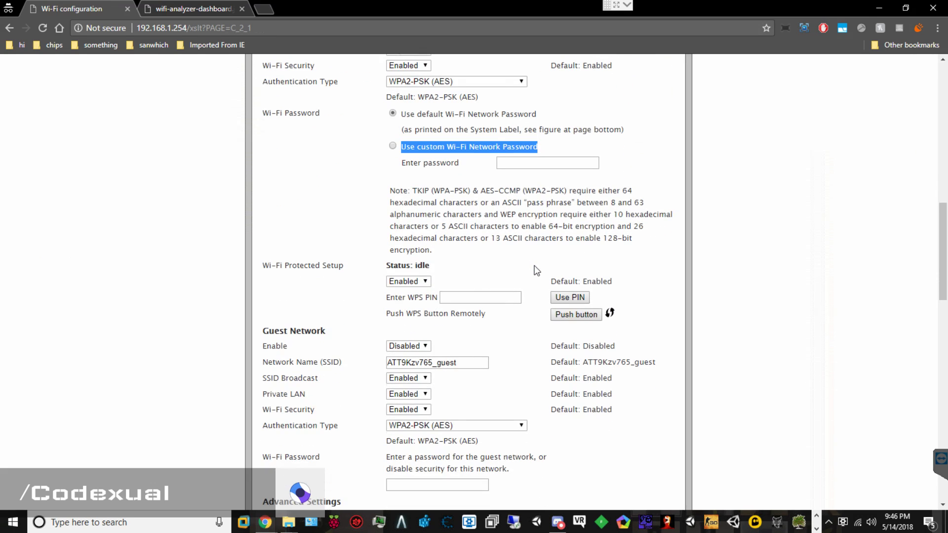
{"action": "scroll", "coordinate": [537, 271], "scroll_direction": "down", "scroll_amount": 1}
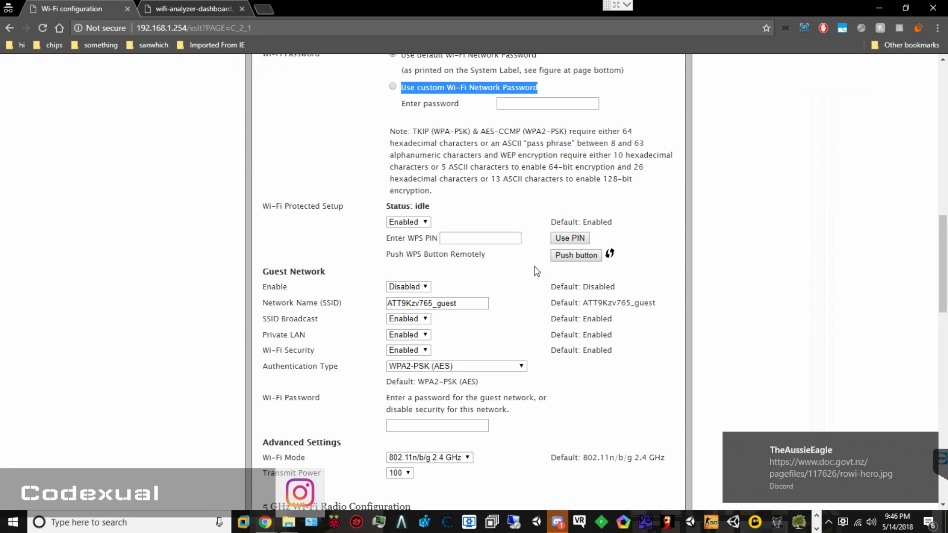
{"action": "scroll", "coordinate": [537, 271], "scroll_direction": "down", "scroll_amount": 5}
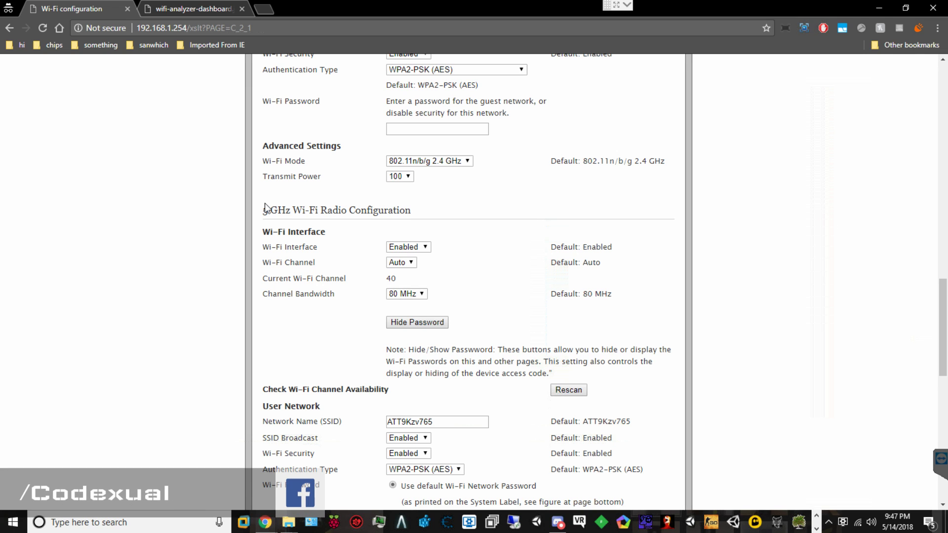
{"action": "left_click", "coordinate": [405, 263]}
{"action": "scroll", "coordinate": [400, 314], "scroll_direction": "down", "scroll_amount": 2}
{"action": "scroll", "coordinate": [402, 320], "scroll_direction": "up", "scroll_amount": 2}
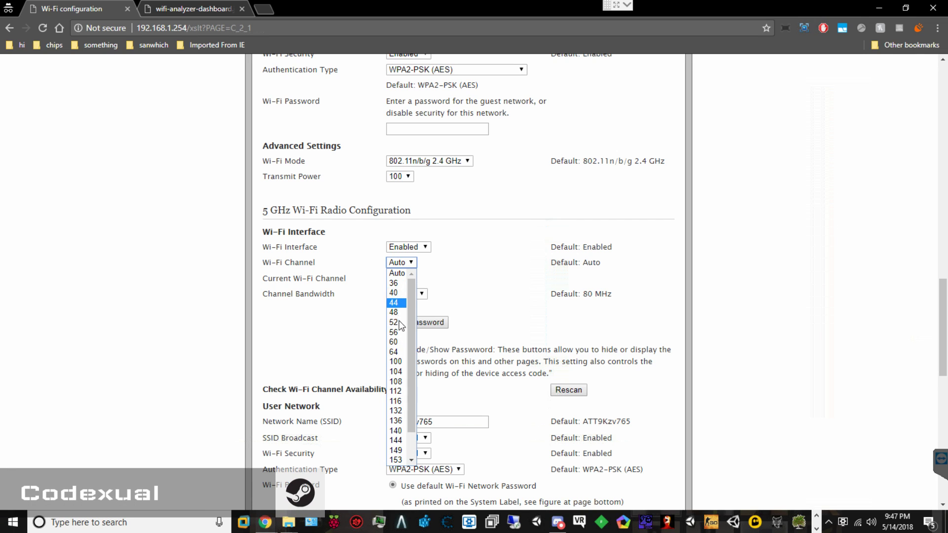
{"action": "scroll", "coordinate": [398, 372], "scroll_direction": "down", "scroll_amount": 2}
{"action": "scroll", "coordinate": [410, 326], "scroll_direction": "up", "scroll_amount": 2}
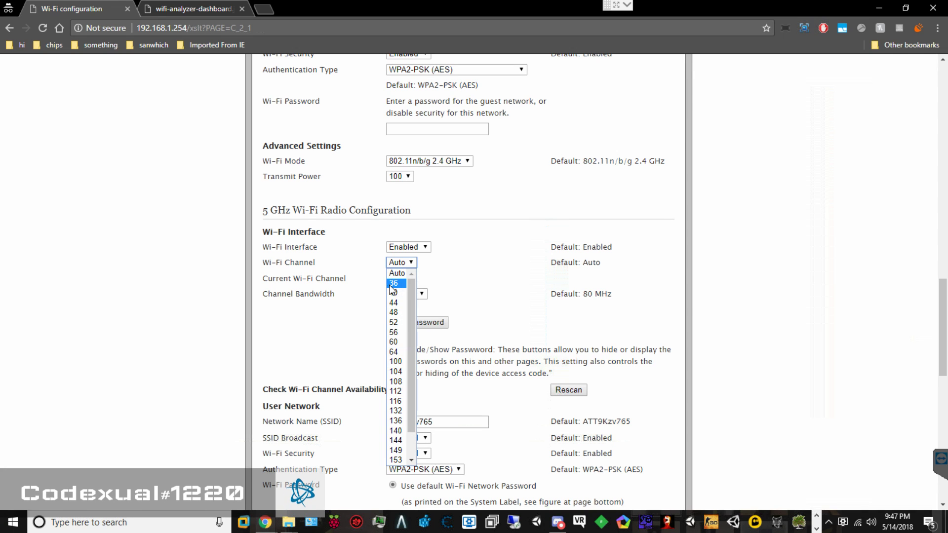
{"action": "scroll", "coordinate": [410, 355], "scroll_direction": "down", "scroll_amount": 3}
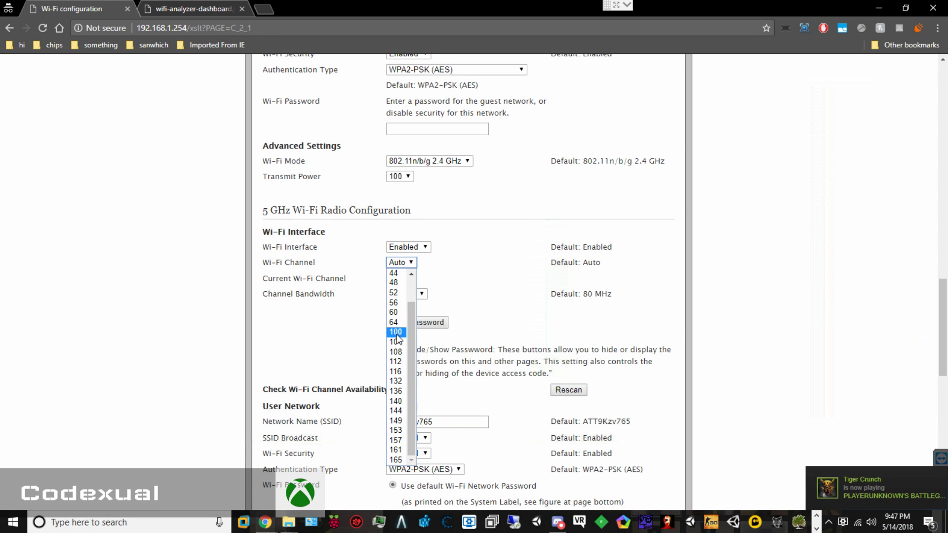
{"action": "scroll", "coordinate": [397, 331], "scroll_direction": "up", "scroll_amount": 1}
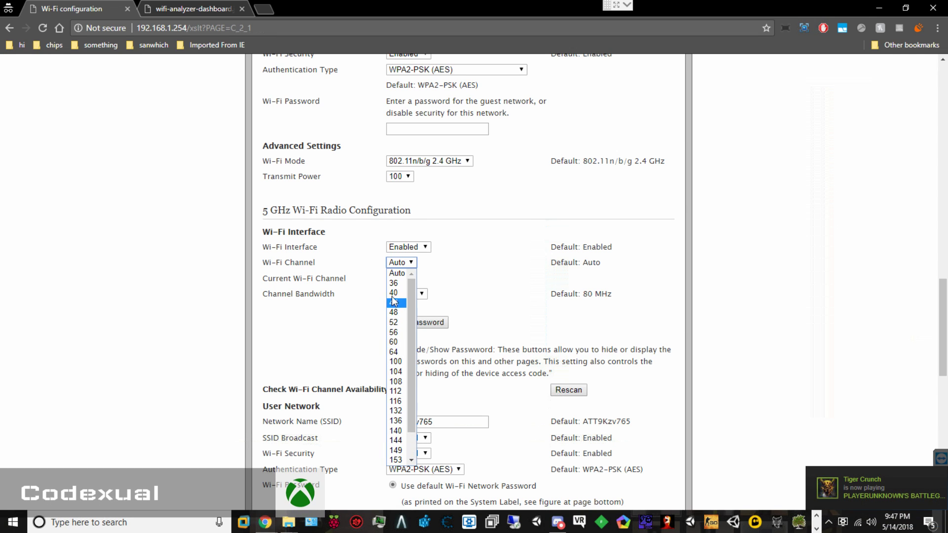
{"action": "left_click", "coordinate": [313, 315]}
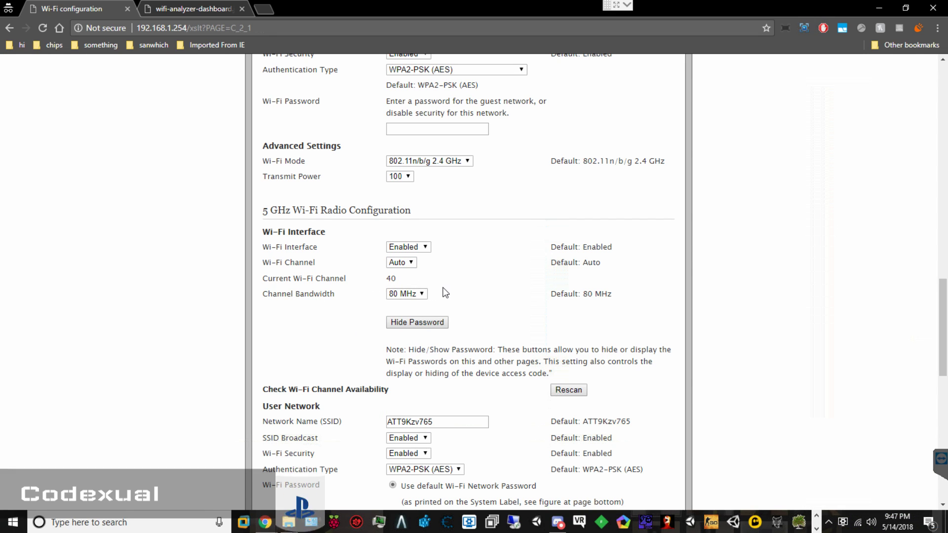
{"action": "left_click", "coordinate": [423, 294]}
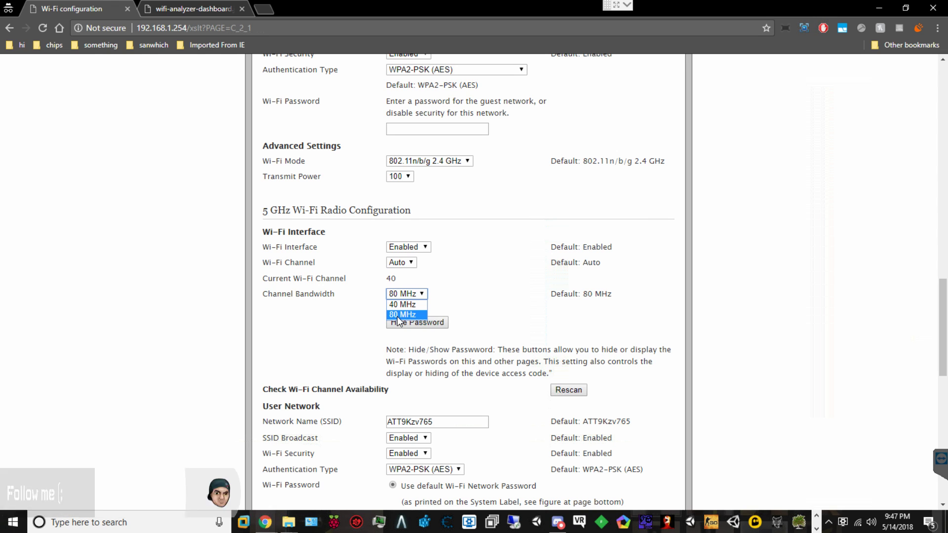
{"action": "left_click", "coordinate": [316, 332]}
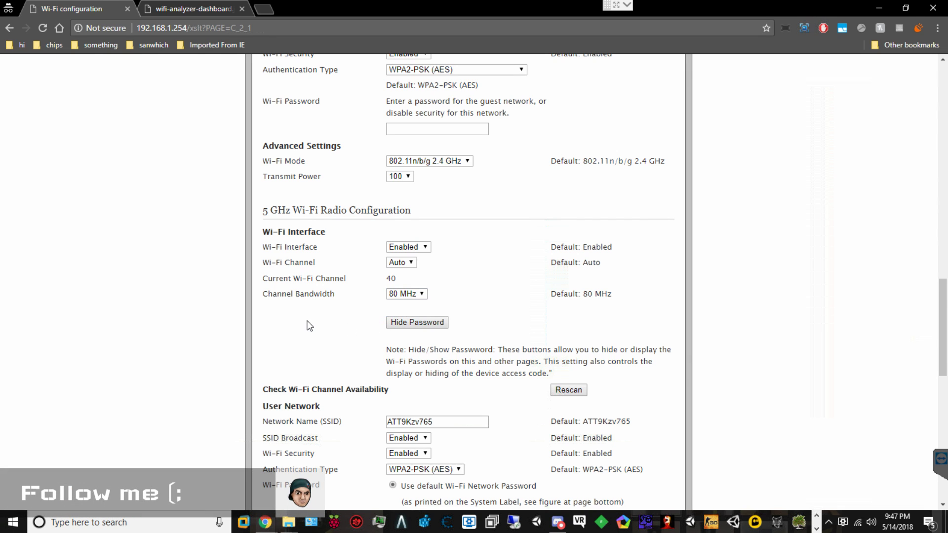
{"action": "scroll", "coordinate": [311, 326], "scroll_direction": "down", "scroll_amount": 3}
{"action": "scroll", "coordinate": [310, 324], "scroll_direction": "down", "scroll_amount": 1}
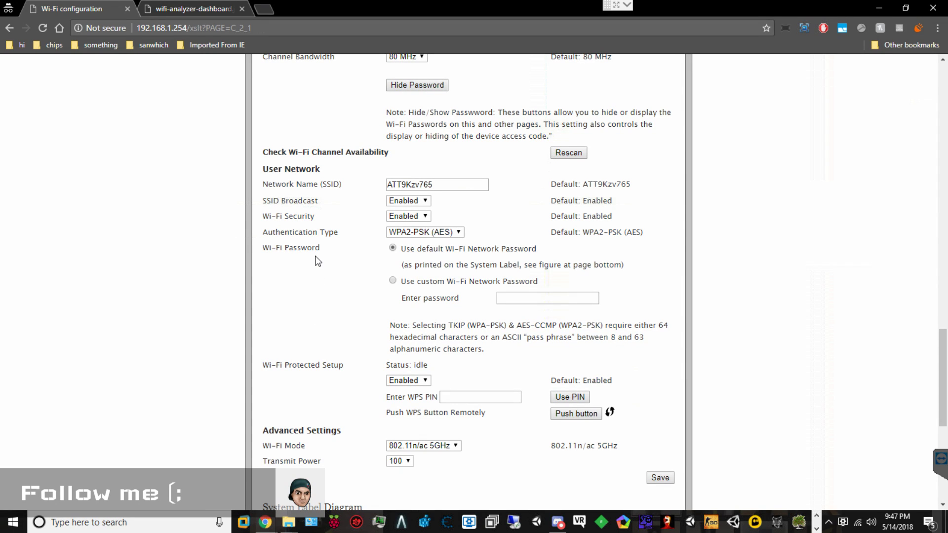
{"action": "scroll", "coordinate": [315, 256], "scroll_direction": "down", "scroll_amount": 1}
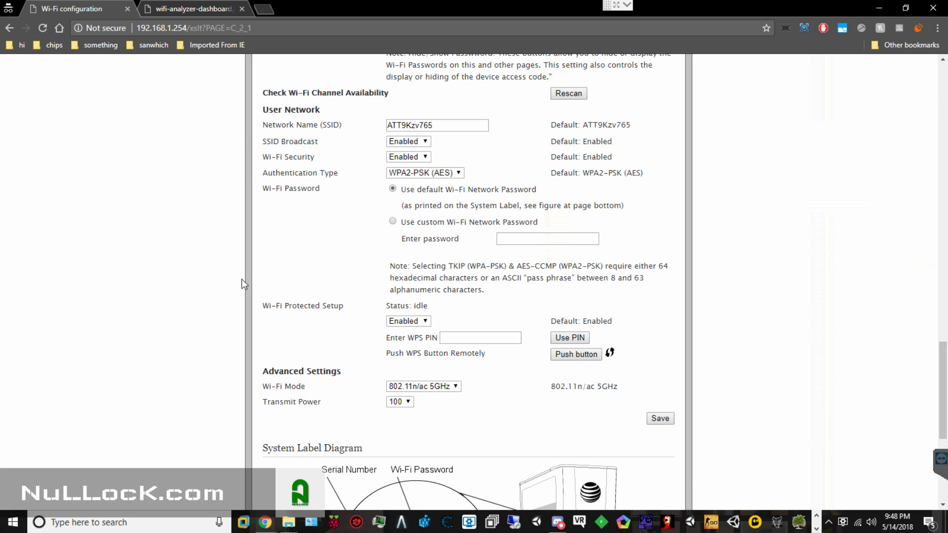
{"action": "scroll", "coordinate": [242, 280], "scroll_direction": "up", "scroll_amount": 8}
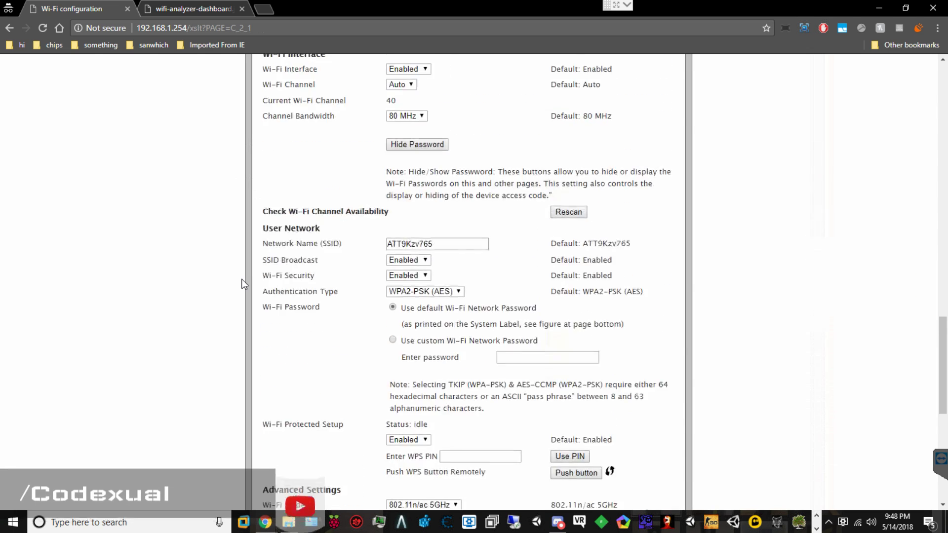
{"action": "scroll", "coordinate": [242, 280], "scroll_direction": "up", "scroll_amount": 9}
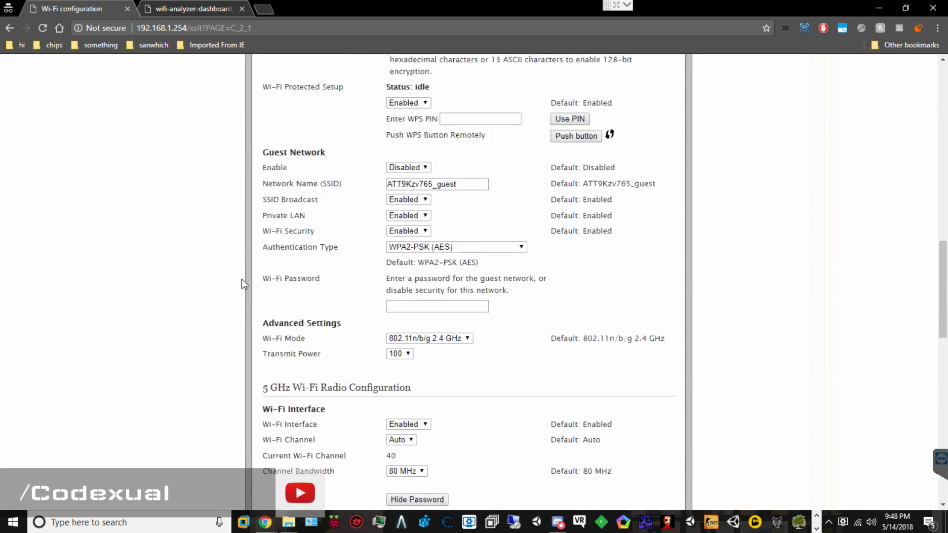